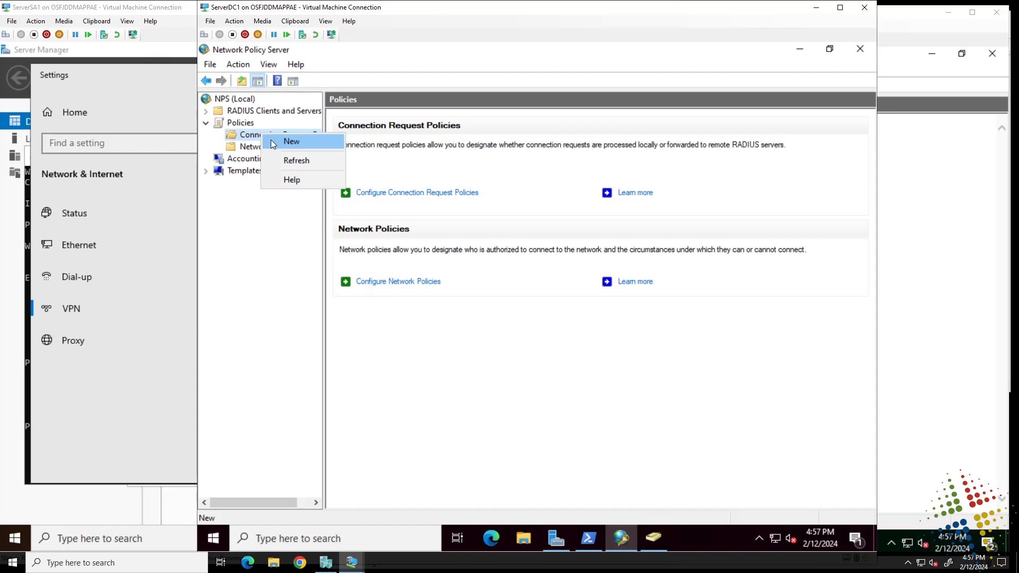
- Open the Connection Request Policies list from the Policies overview
left_click(483, 218)
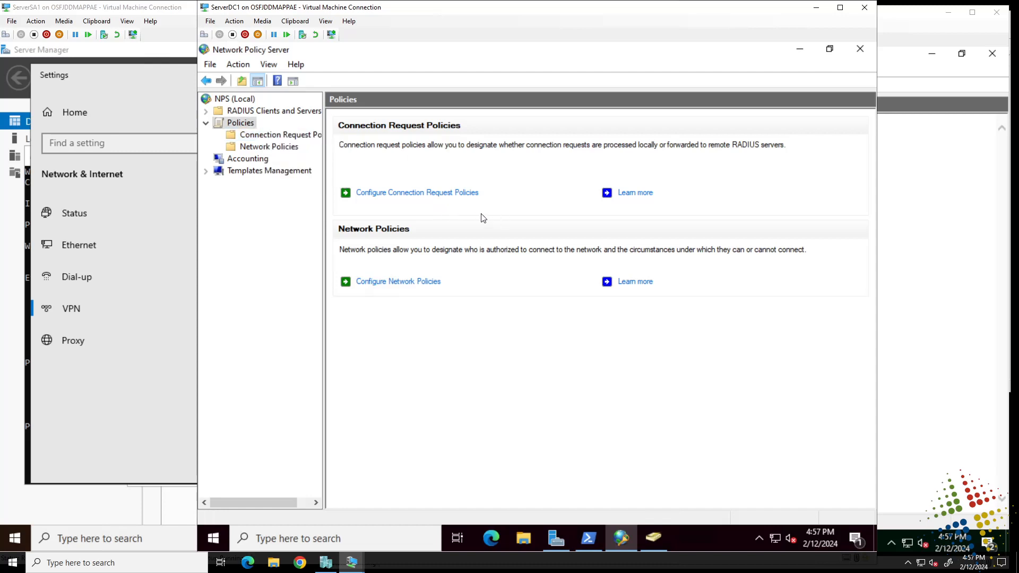
left_click(397, 198)
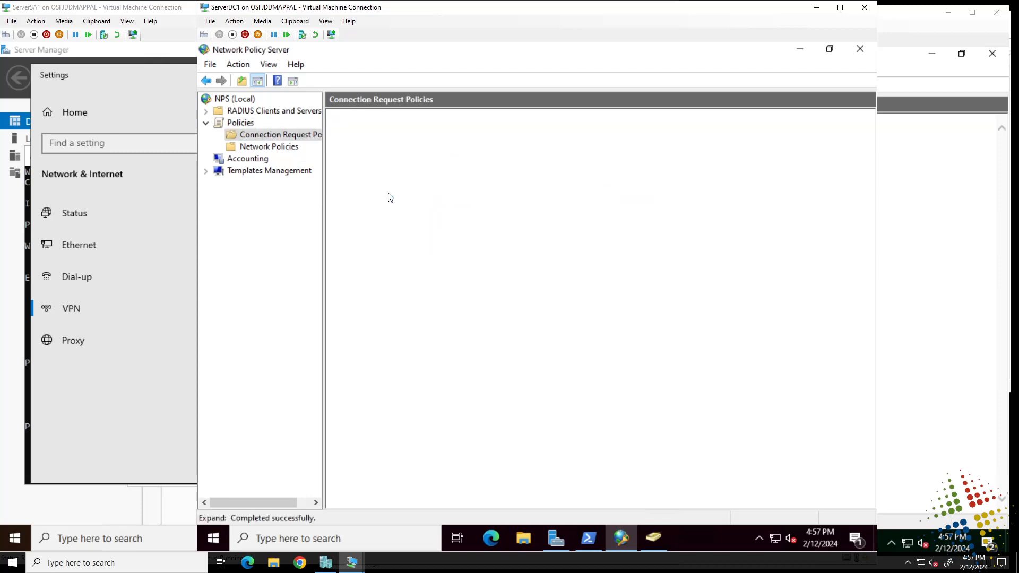
left_click(363, 213)
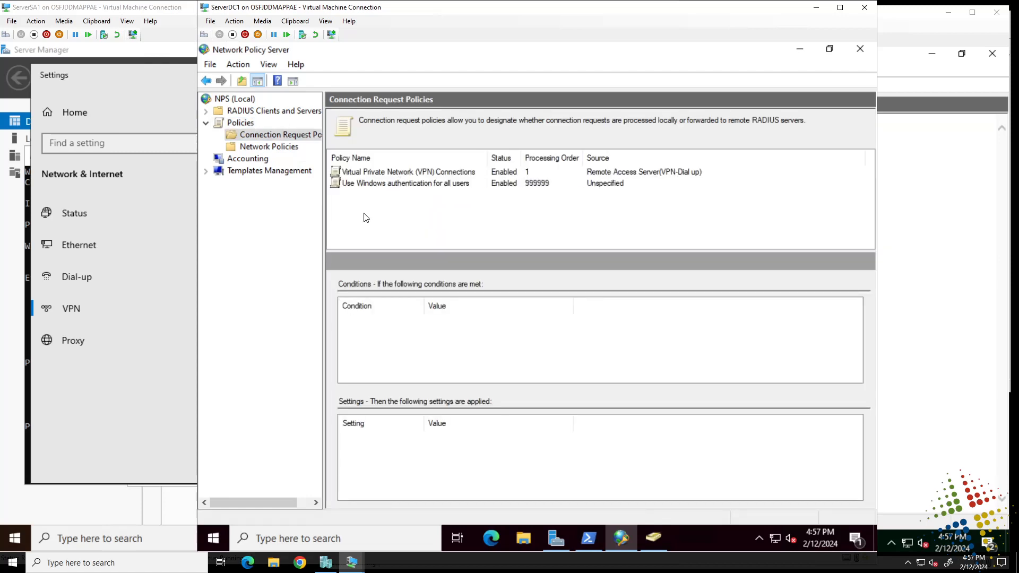
- Start a new connection request policy named TestCRP with the network access server type Unspecified, and continue to its conditions
right_click(286, 137)
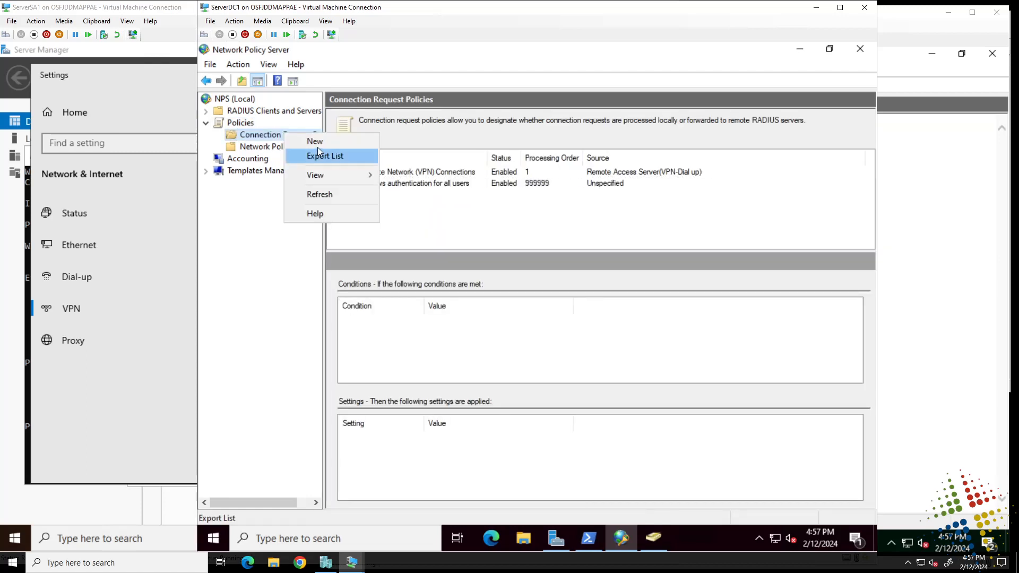
left_click(316, 145)
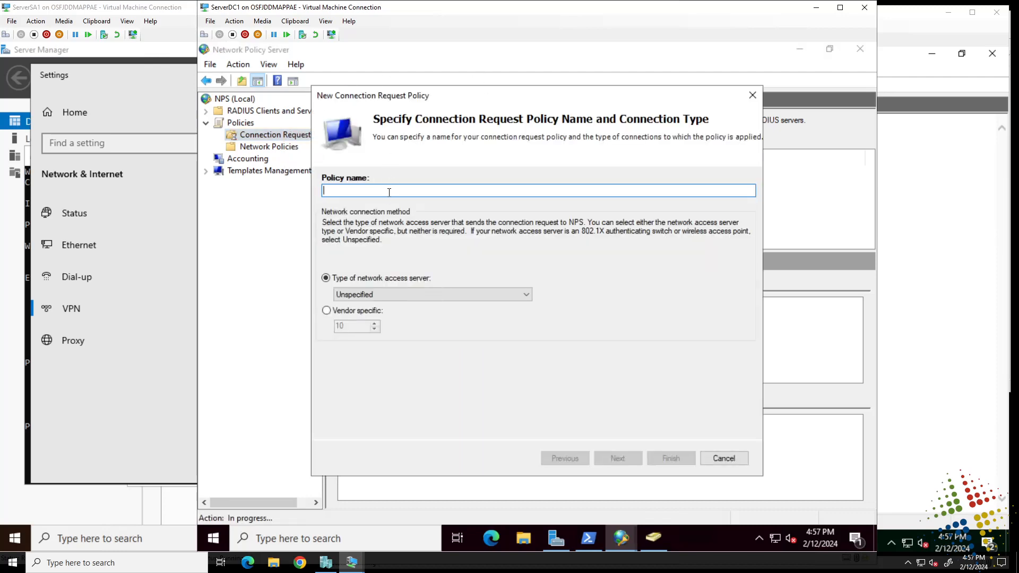
type("TestCRP")
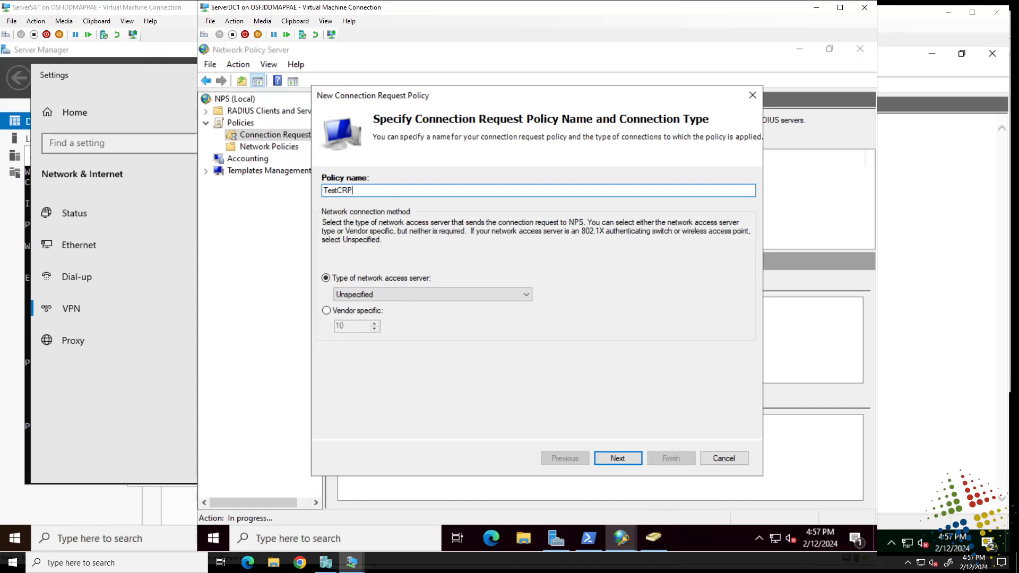
left_click(403, 295)
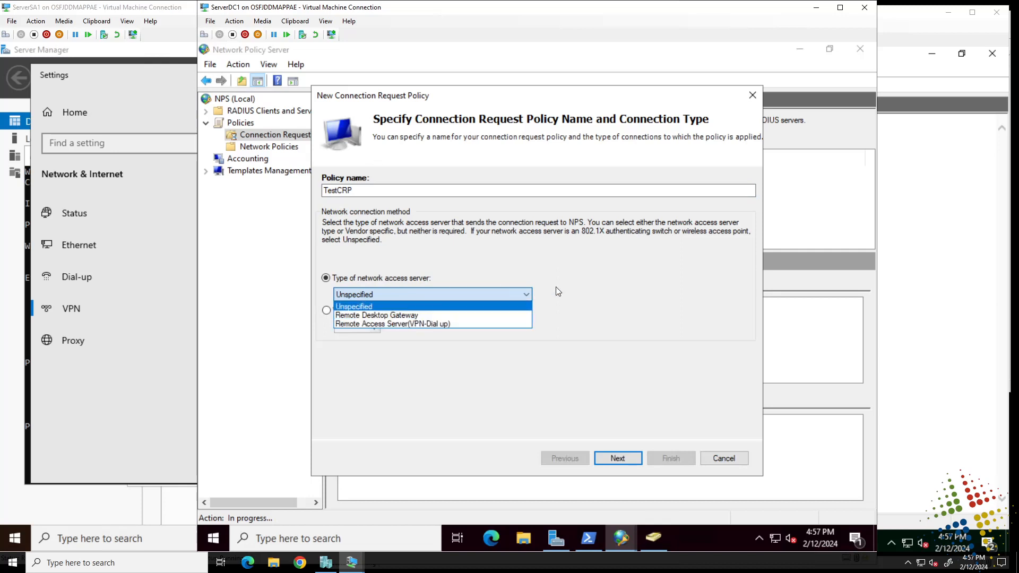
left_click(584, 281)
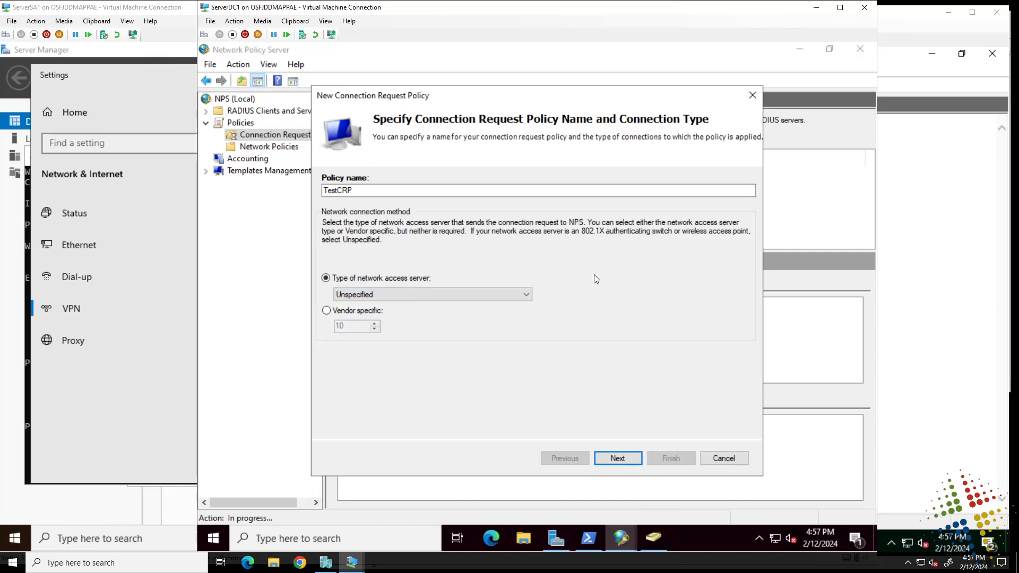
left_click(623, 458)
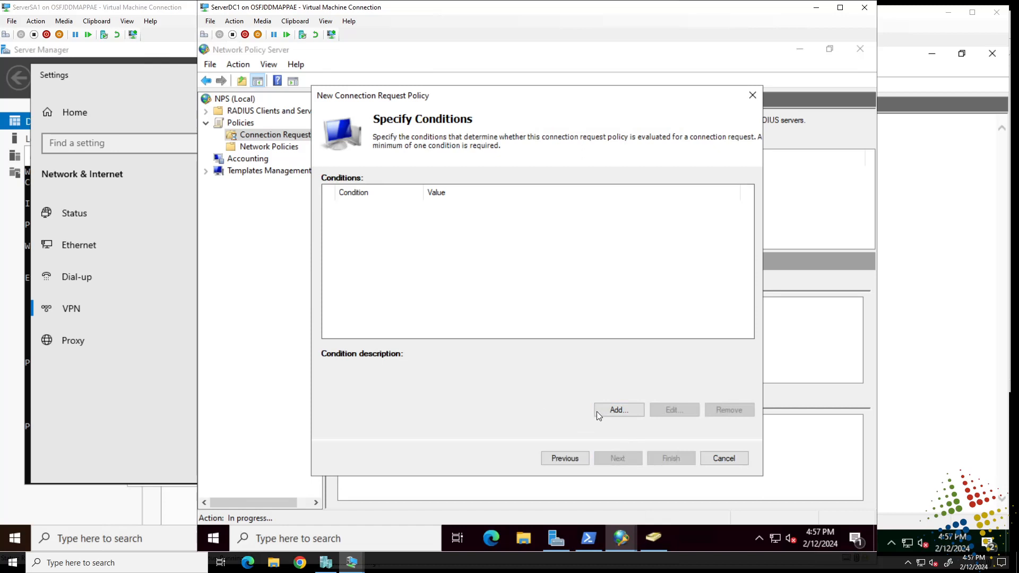
- Examine the condition types available for the policy, from User Name through the connection, day and time, RADIUS client and gateway properties
left_click(615, 410)
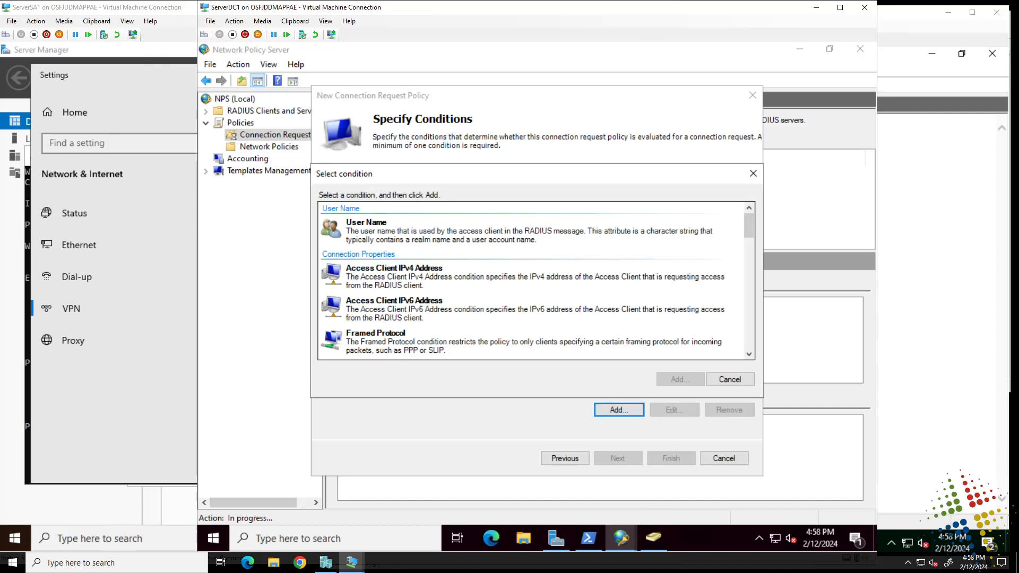
left_click(507, 233)
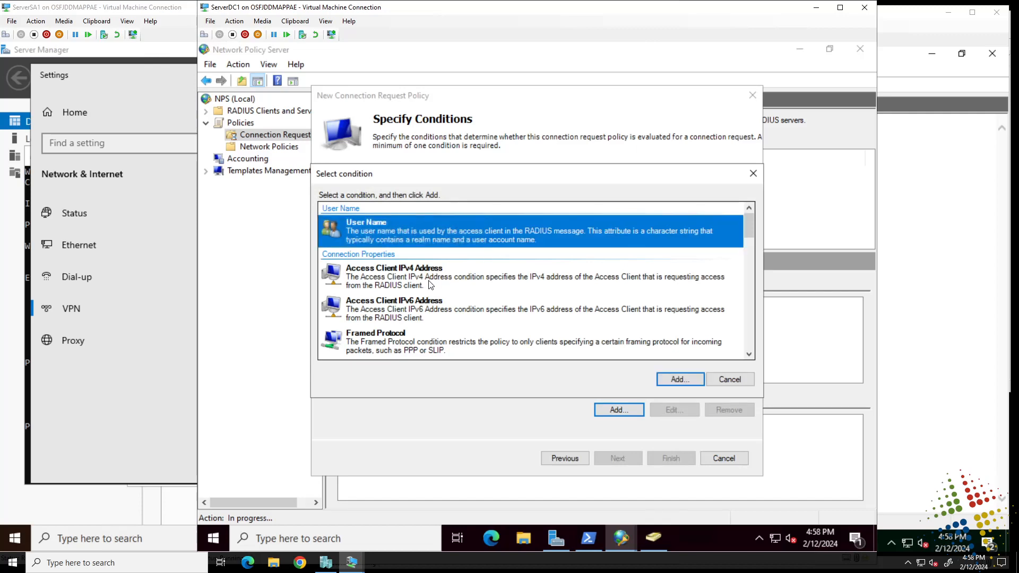
left_click(487, 271)
scroll(425, 339, "down", 1)
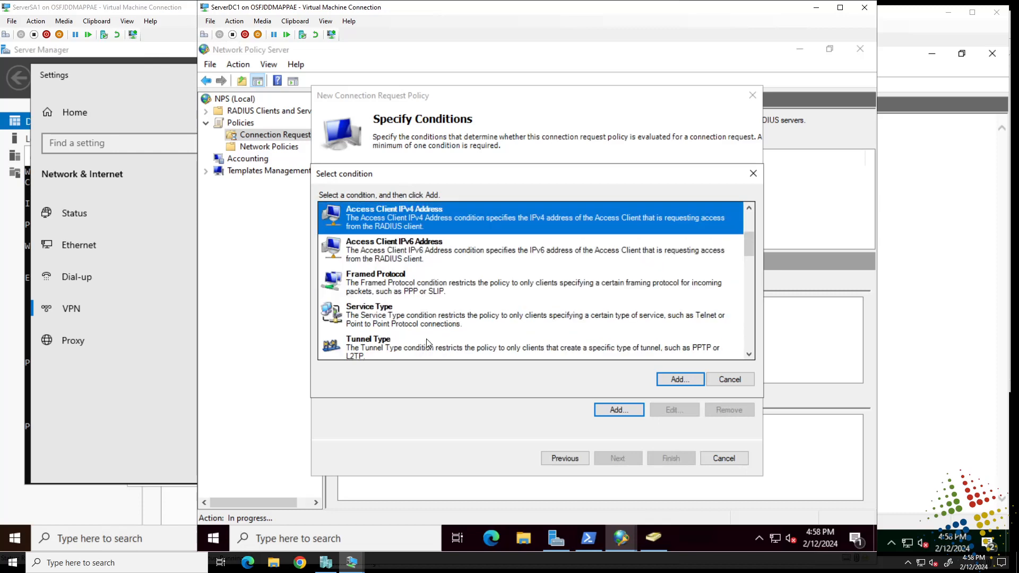
left_click(424, 336)
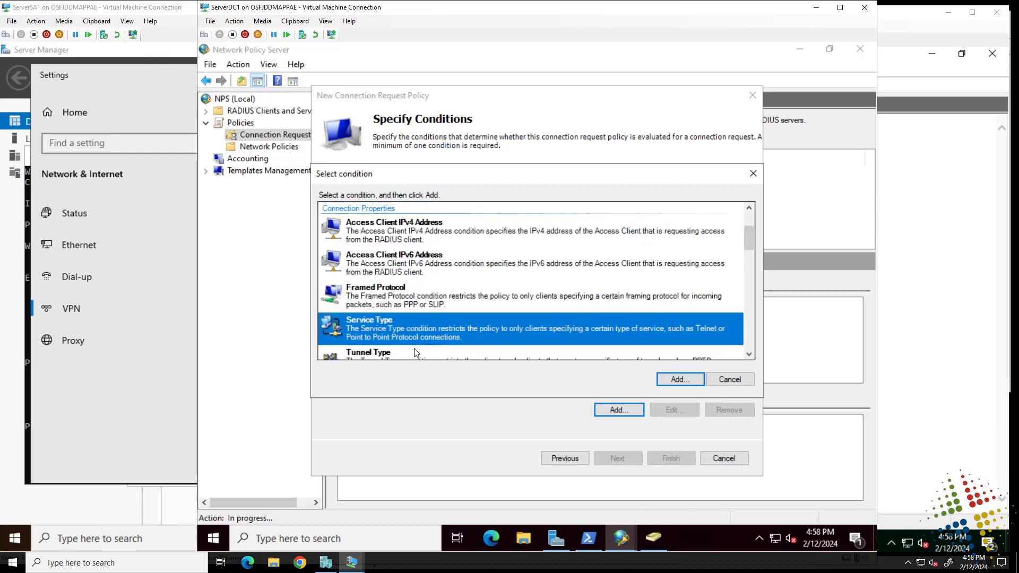
left_click(416, 351)
scroll(425, 318, "down", 5)
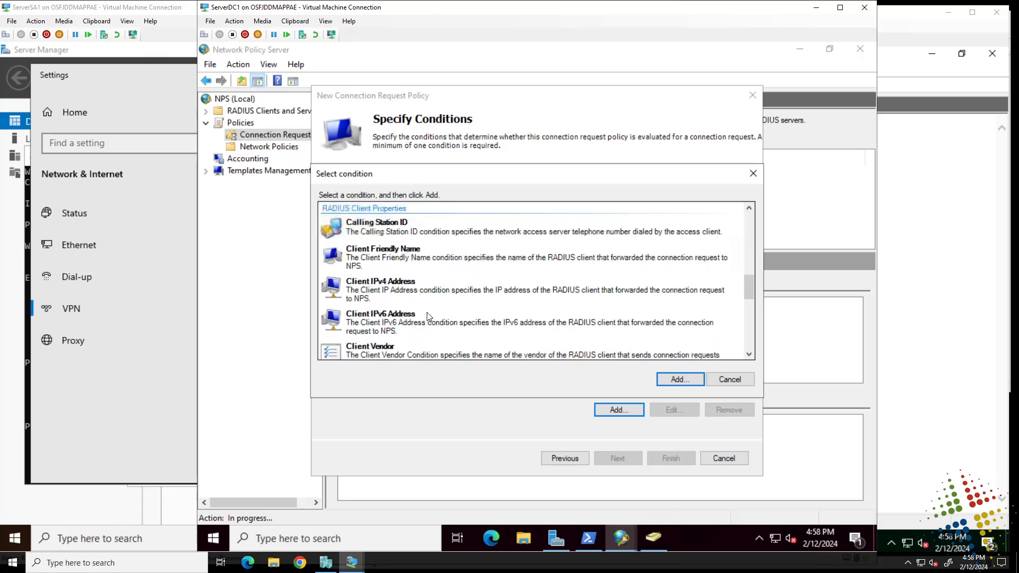
scroll(442, 258, "up", 1)
scroll(459, 244, "up", 1)
left_click(438, 269)
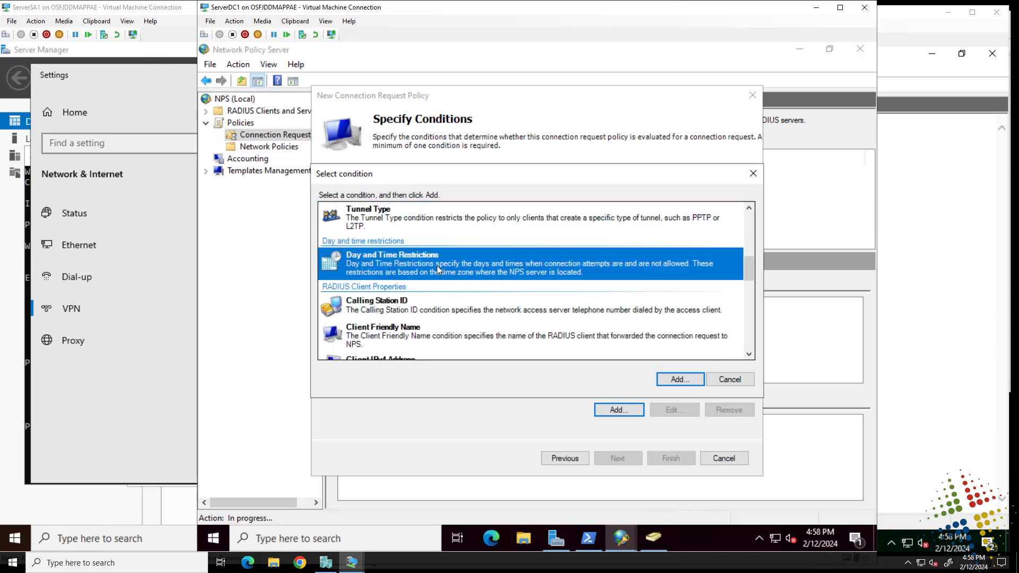
scroll(437, 267, "down", 3)
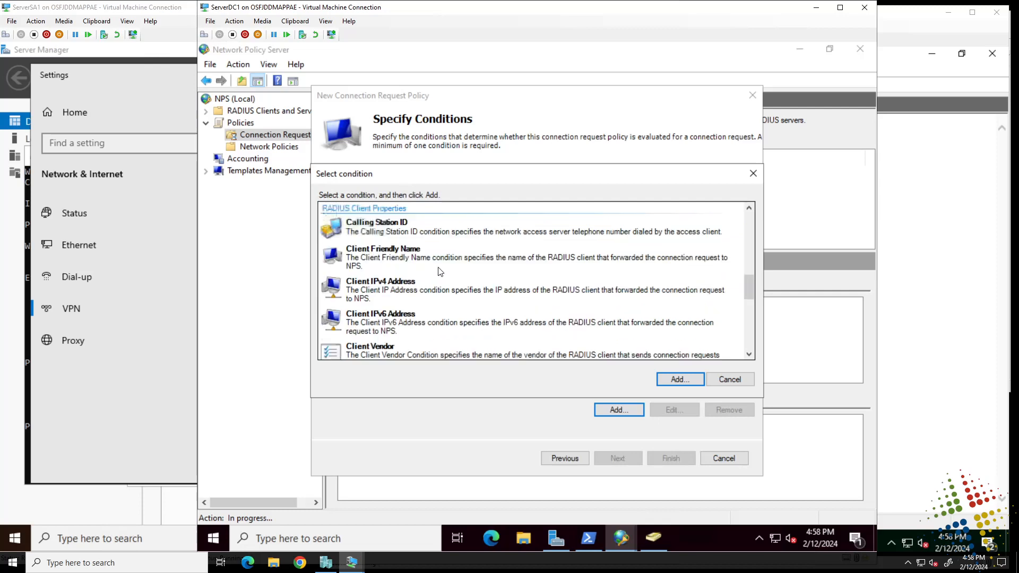
left_click(407, 285)
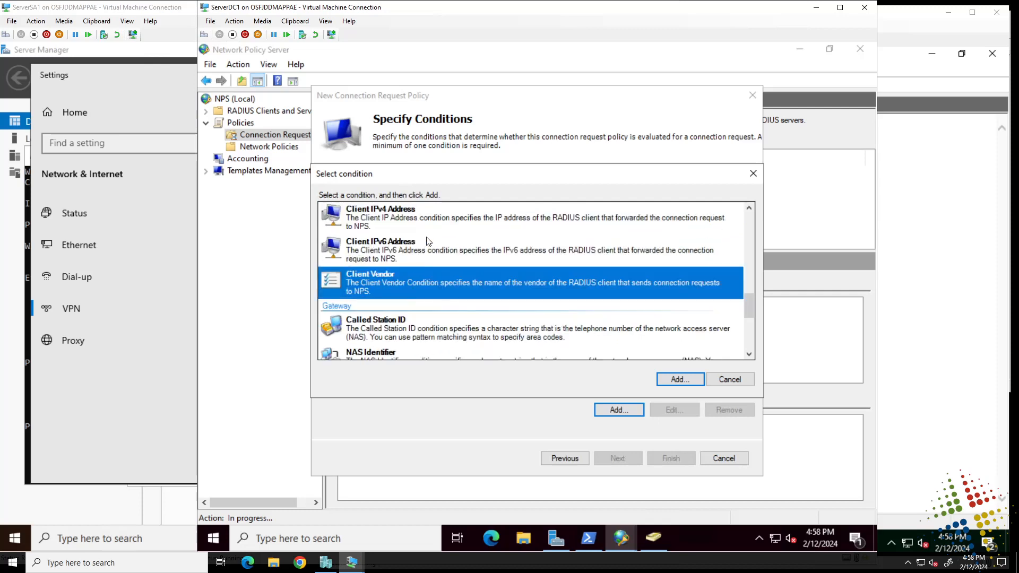
scroll(400, 318, "down", 3)
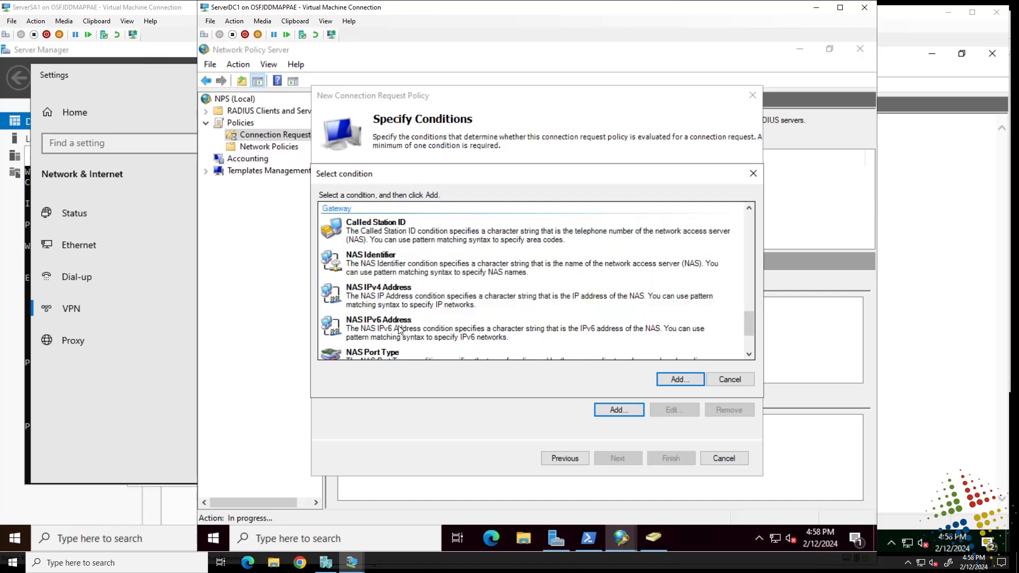
scroll(400, 330, "down", 3)
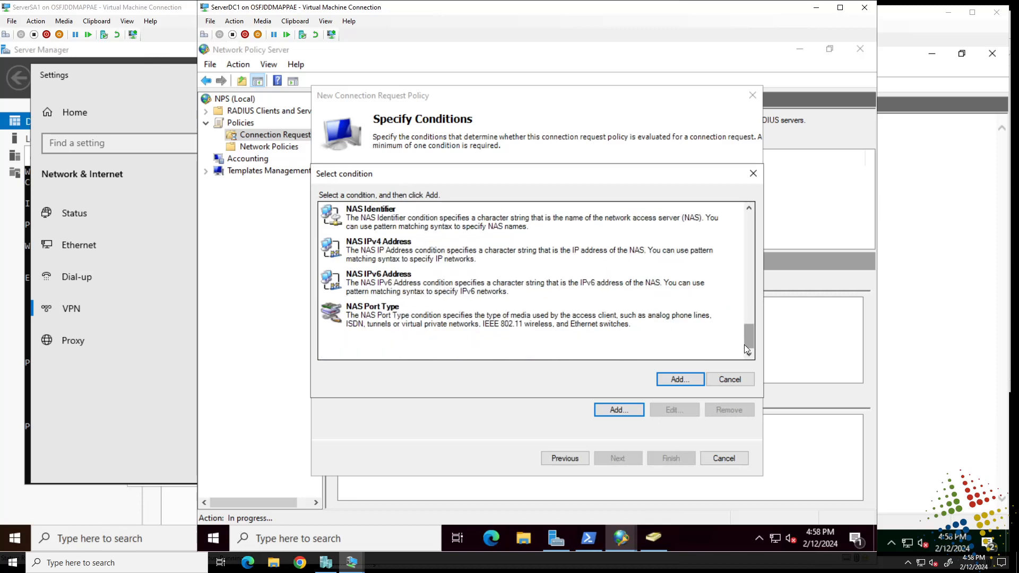
left_click_drag(750, 340, 728, 255)
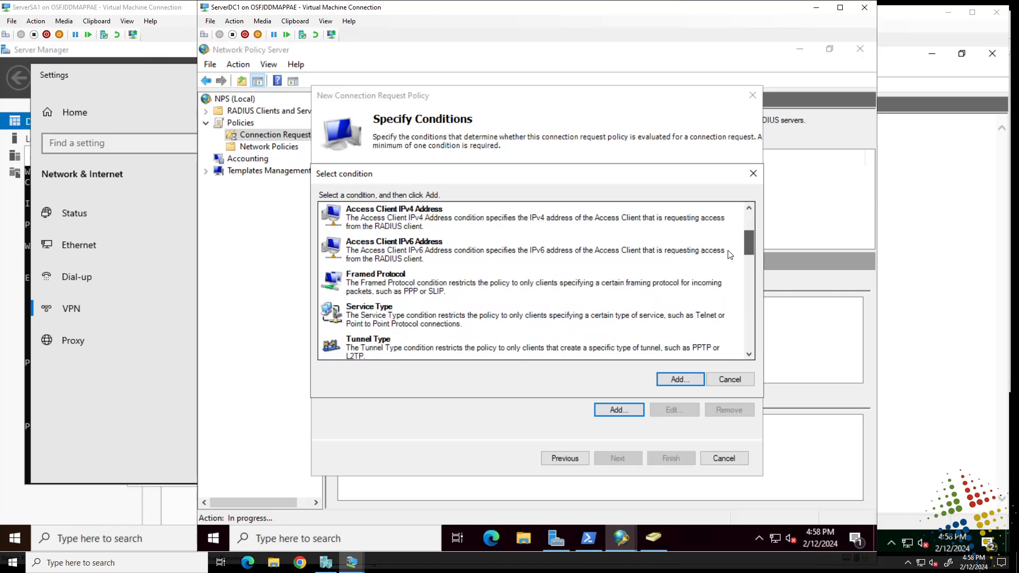
- Add a Tunnel Type condition matching Generic Route Encapsulation (GRE), L2TP, PPTP and SSTP
left_click(706, 347)
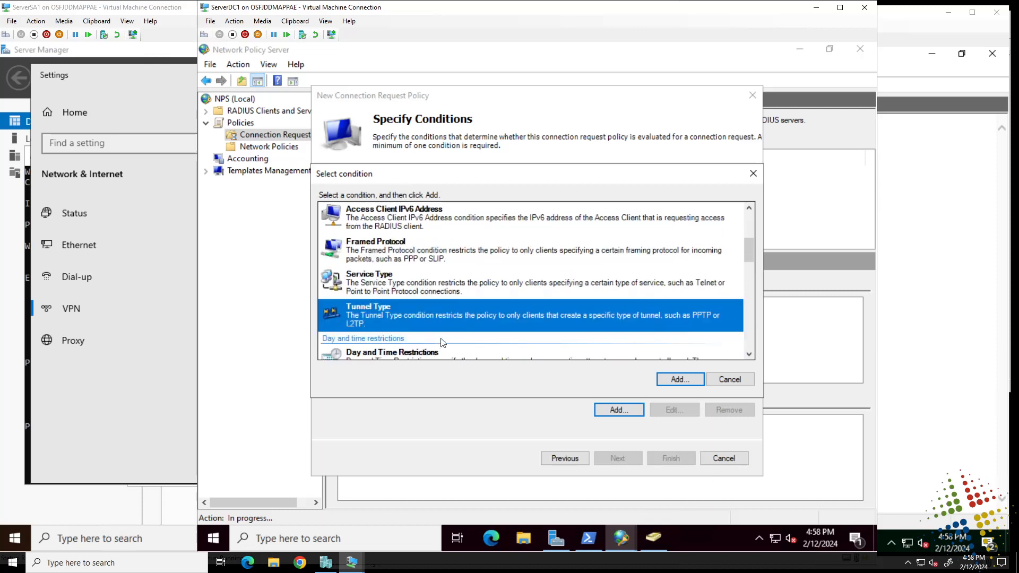
left_click(687, 380)
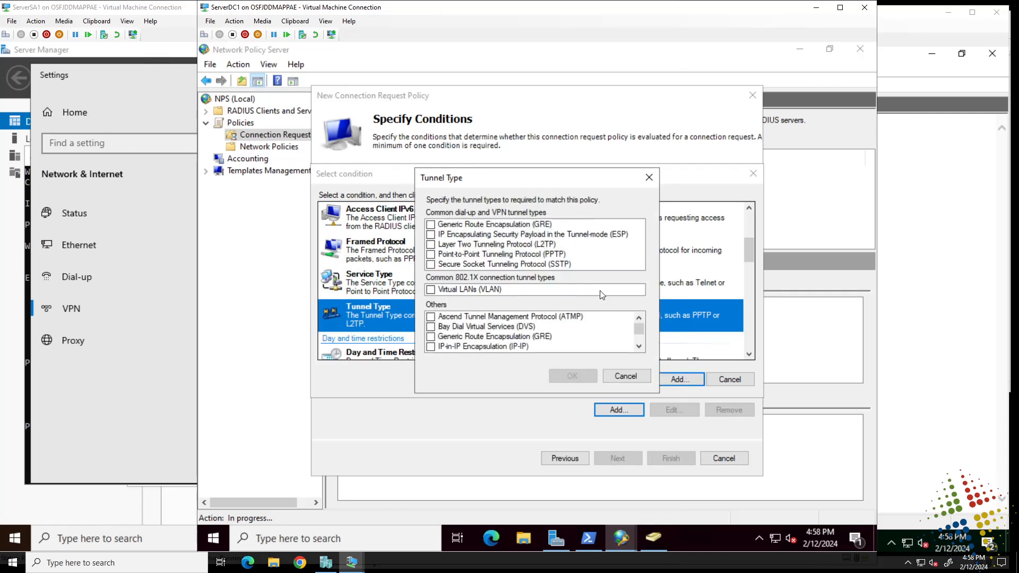
left_click(431, 339)
left_click(430, 338)
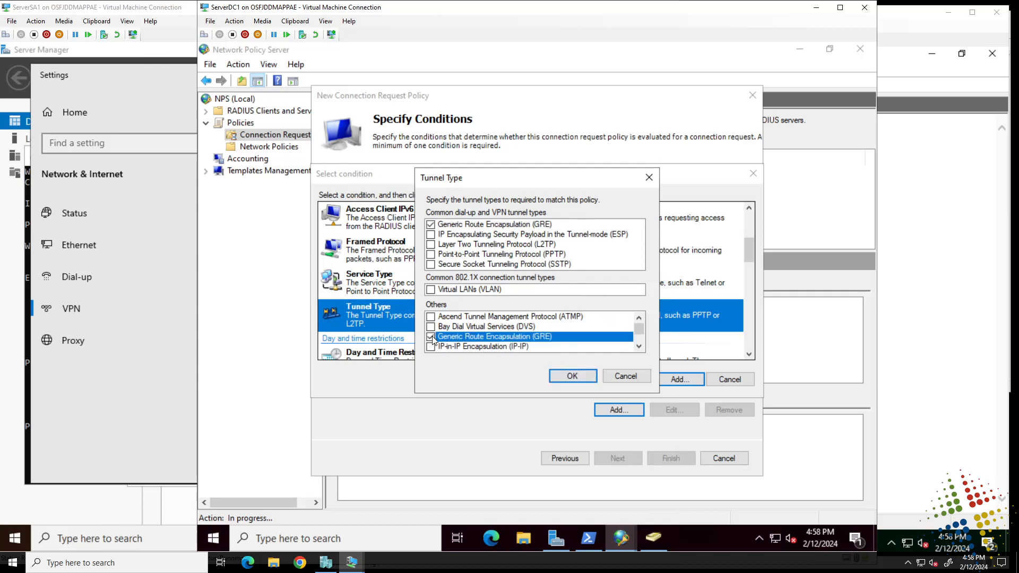
left_click(431, 245)
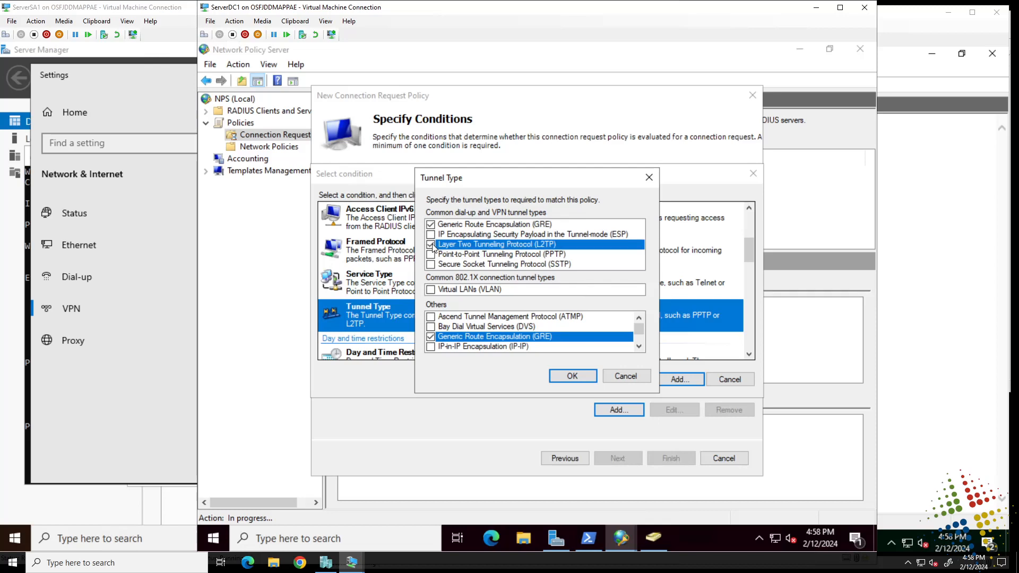
left_click(431, 254)
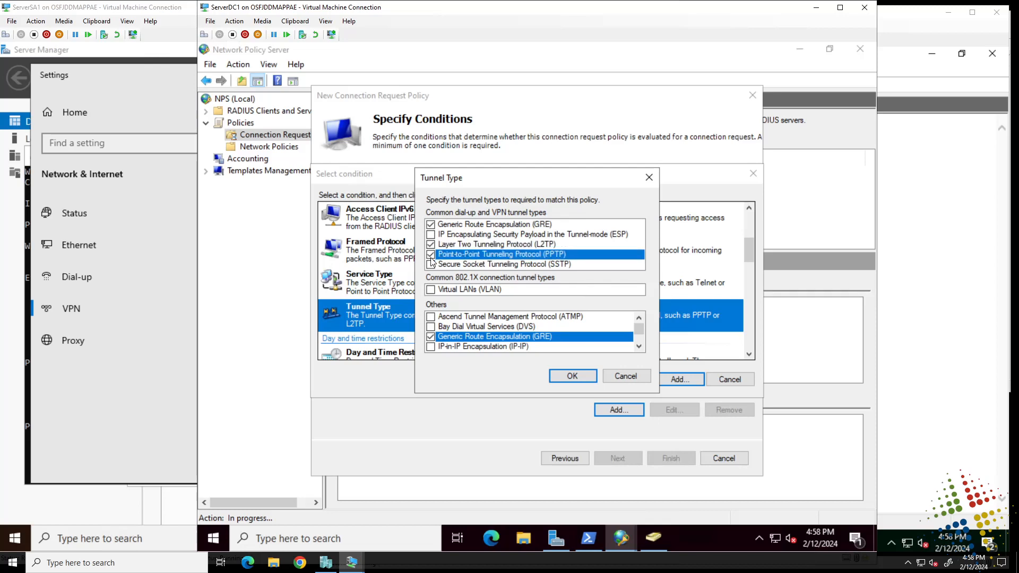
left_click(431, 264)
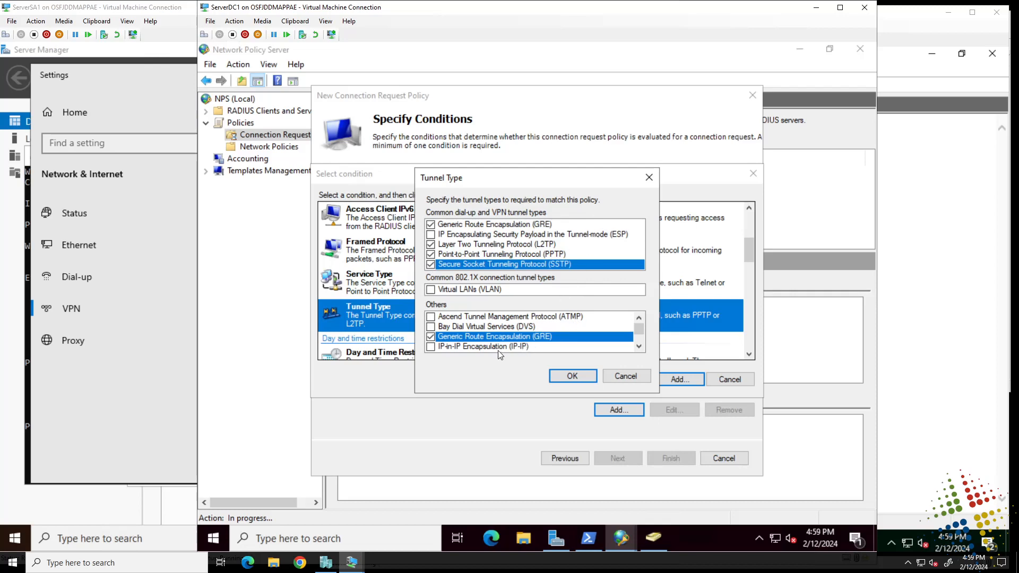
left_click(573, 376)
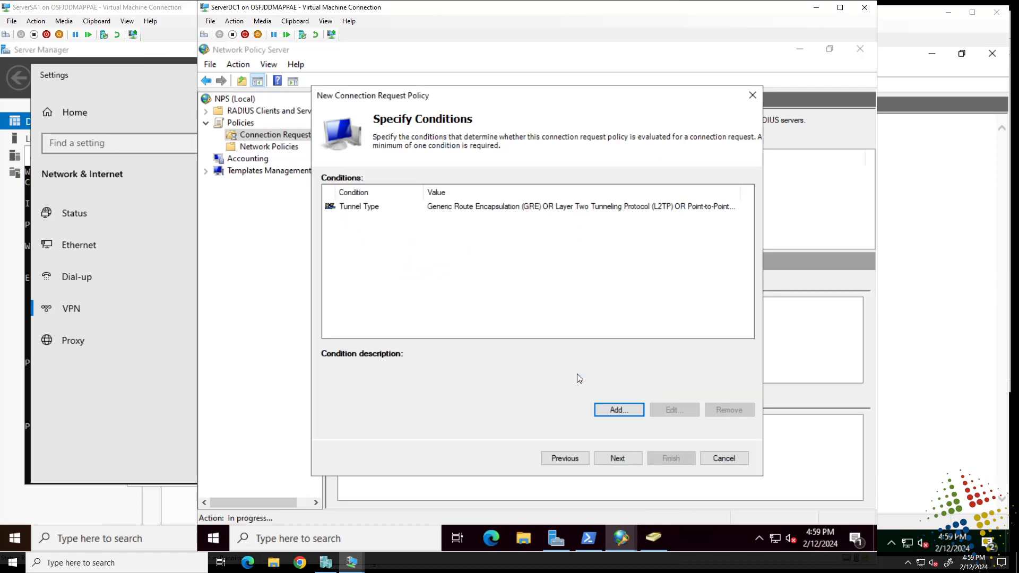
- Keep authentication on this server, review the accounting forwarding settings, and continue to the authentication methods
left_click(629, 460)
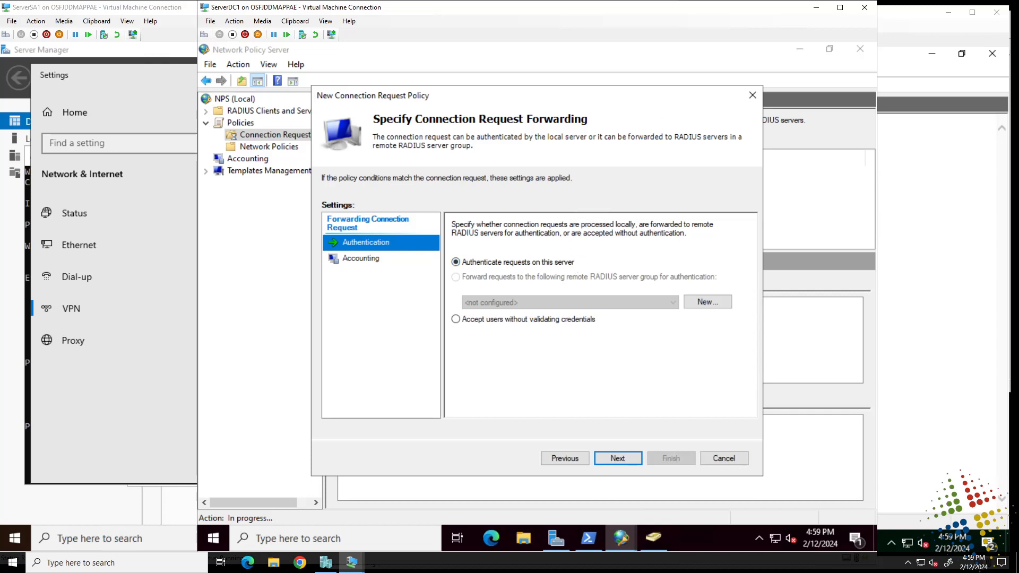
left_click(365, 262)
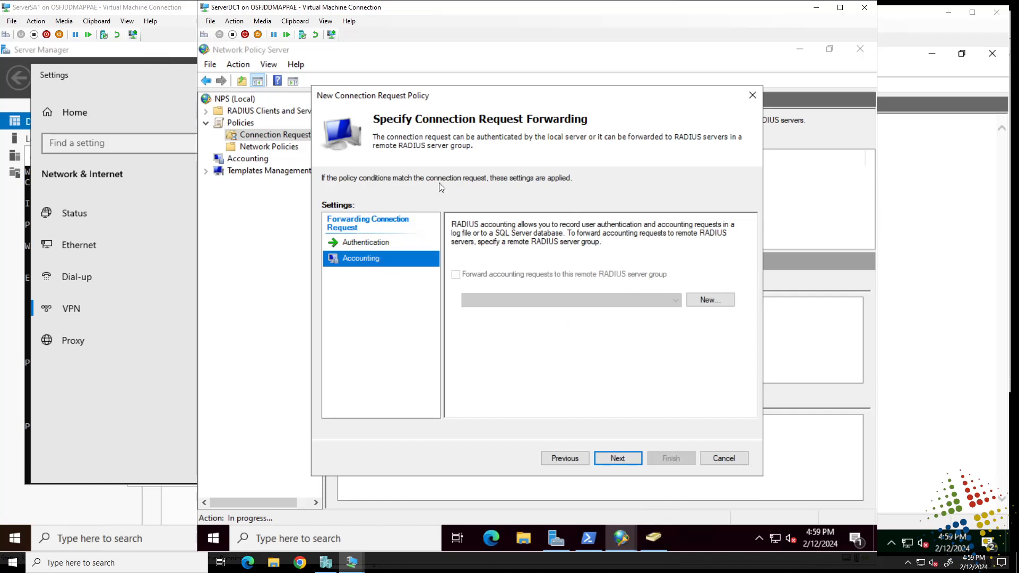
left_click(618, 458)
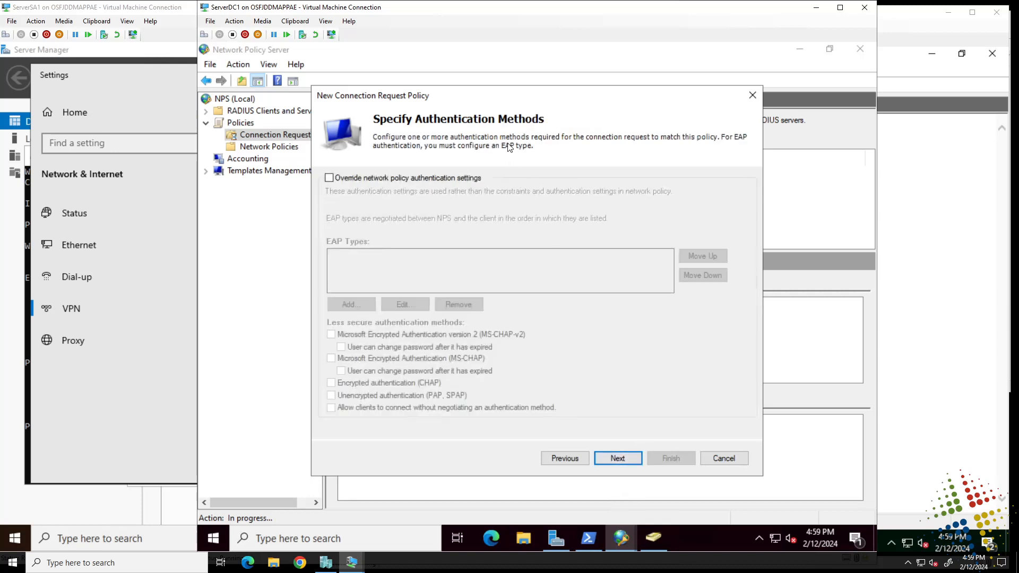
left_click(349, 181)
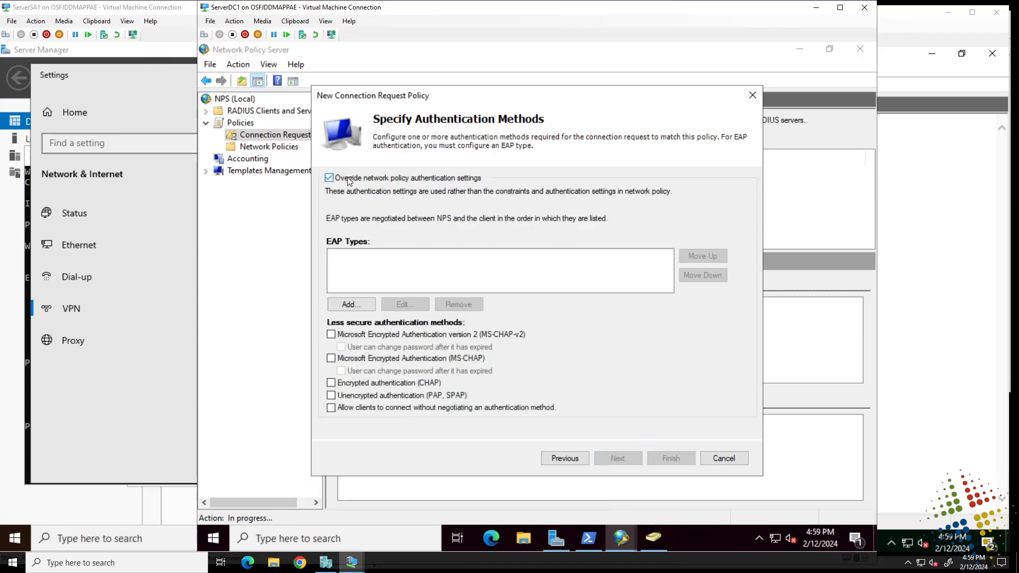
left_click(359, 336)
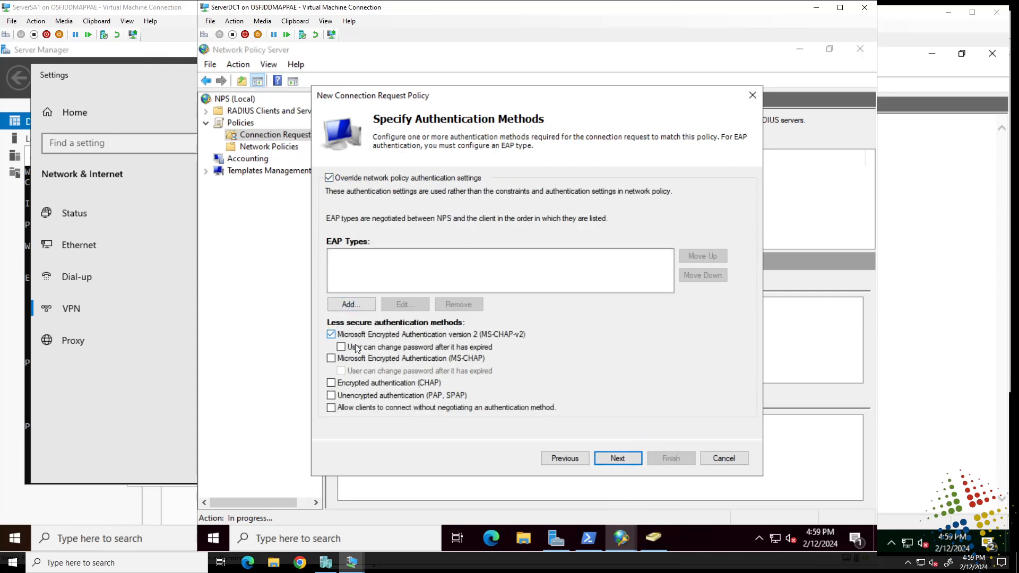
left_click(352, 359)
left_click(357, 384)
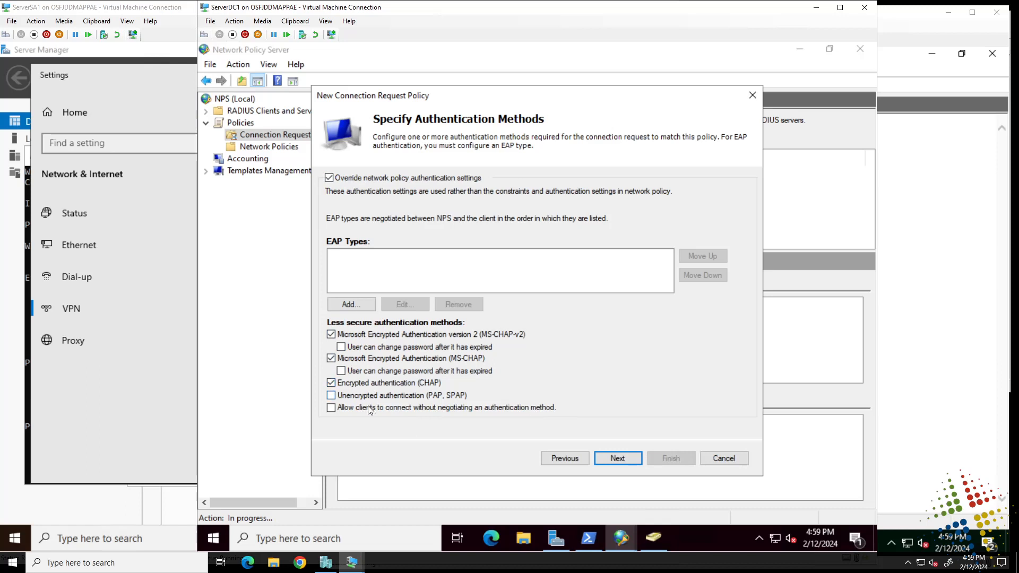
left_click(351, 178)
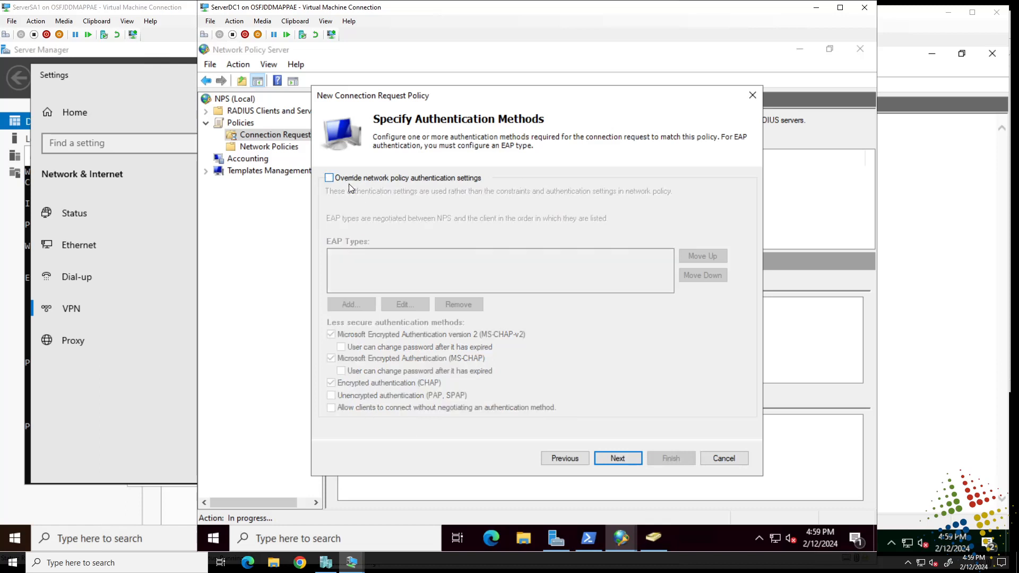
- Accept the authentication methods without overriding the network policy settings and continue to the Configure Settings page
left_click(621, 457)
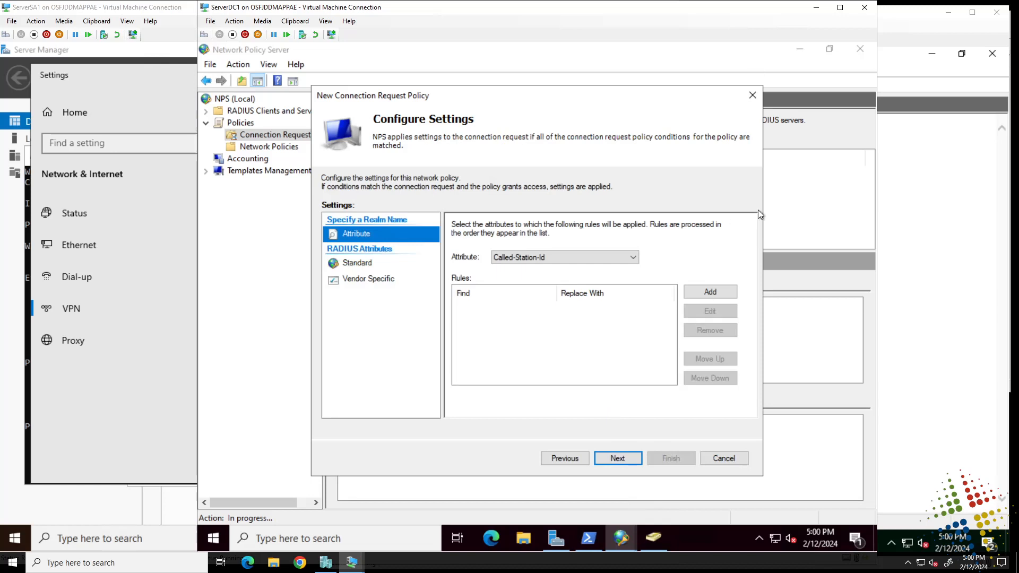
- Examine the standard RADIUS attributes and their access types, including 802.1x, and close the attribute list without adding any
left_click(360, 263)
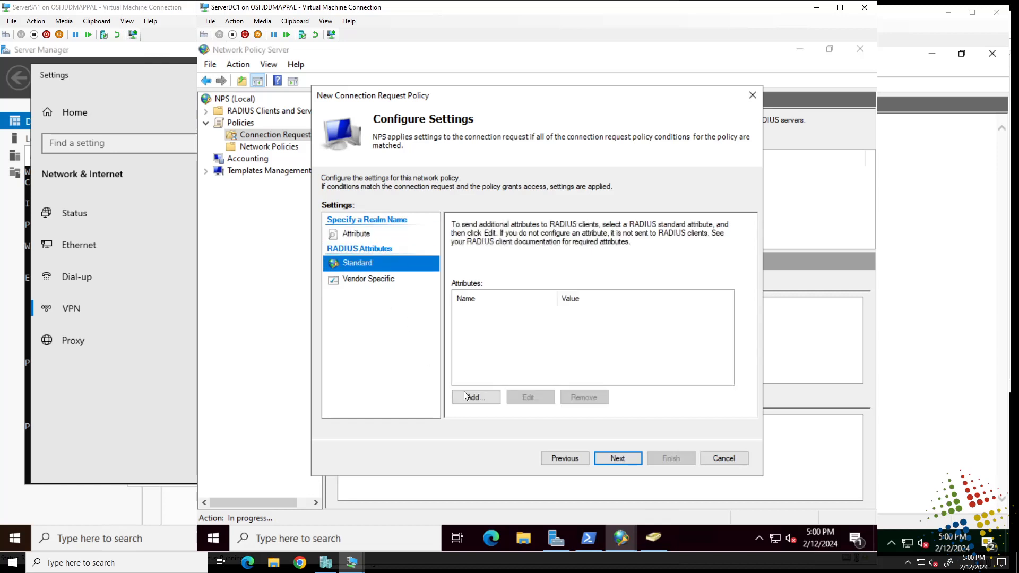
left_click(468, 399)
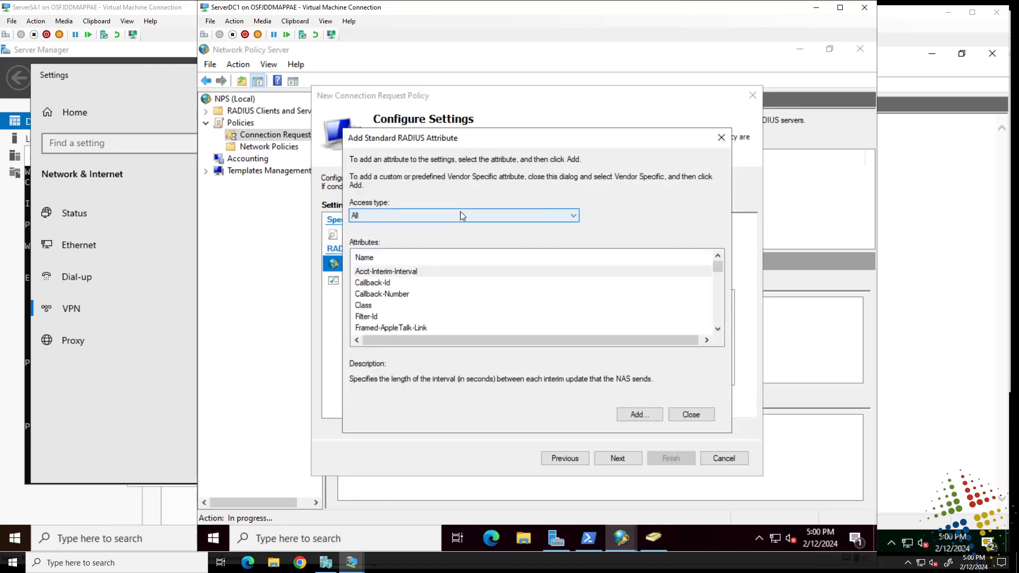
left_click(460, 215)
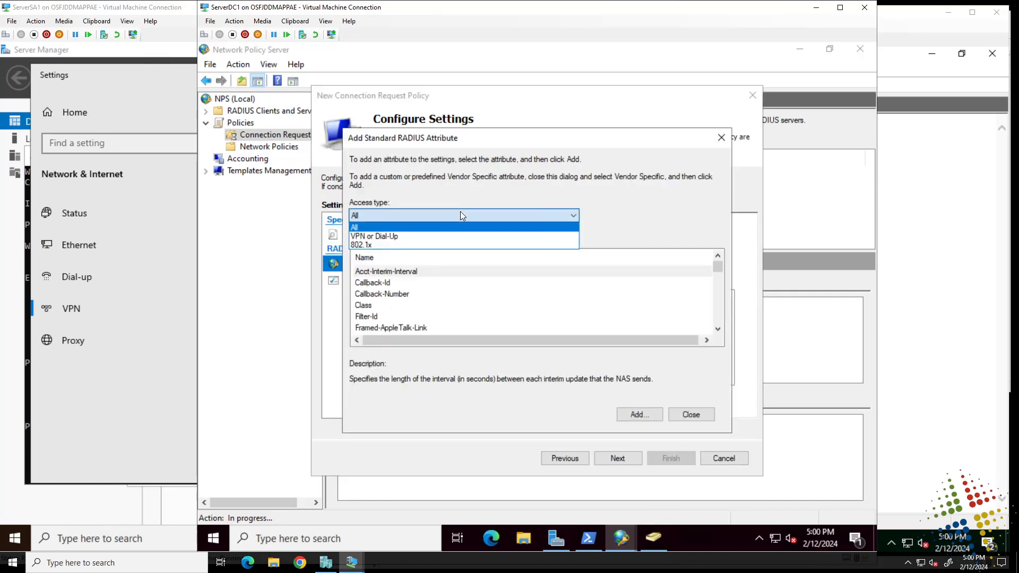
left_click(449, 245)
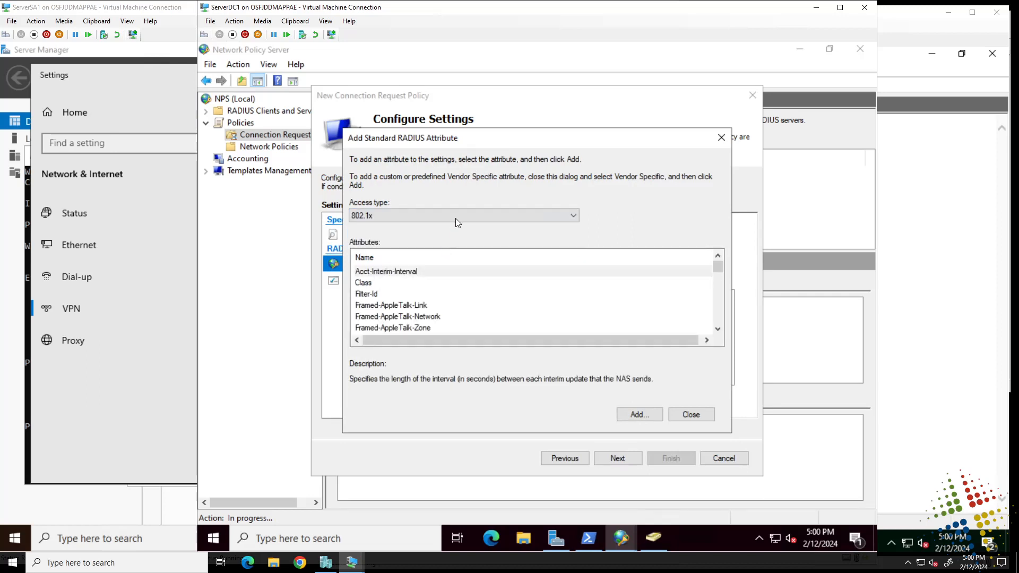
left_click(458, 216)
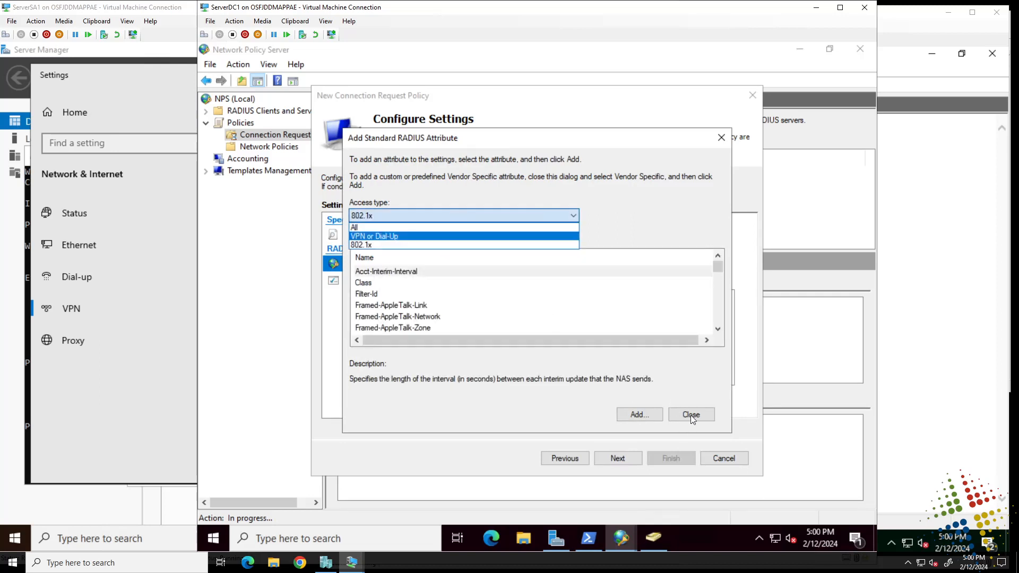
left_click(690, 415)
left_click(691, 415)
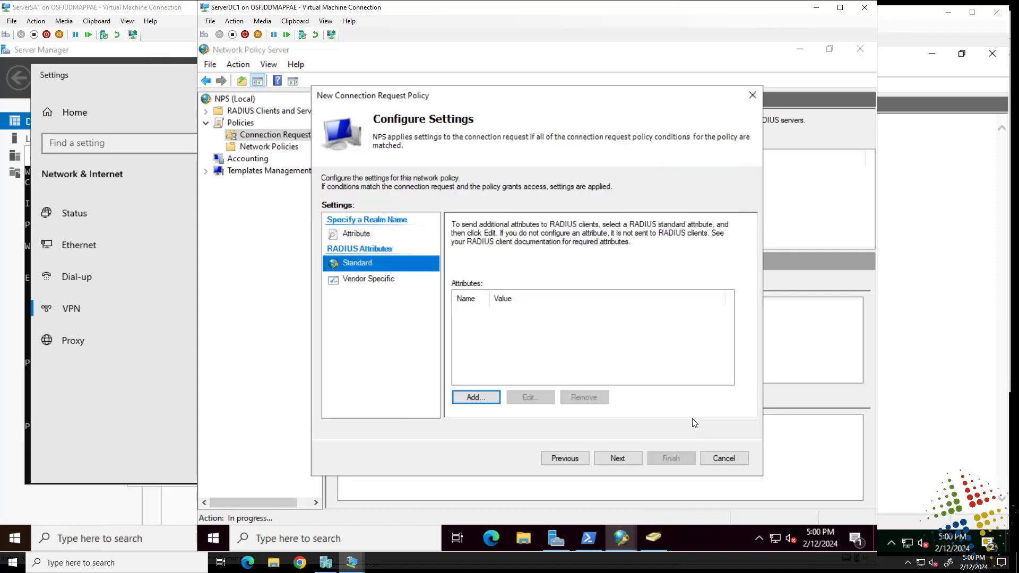
- Review the vendor-specific attribute settings and the attributes available for the realm name rules
left_click(373, 280)
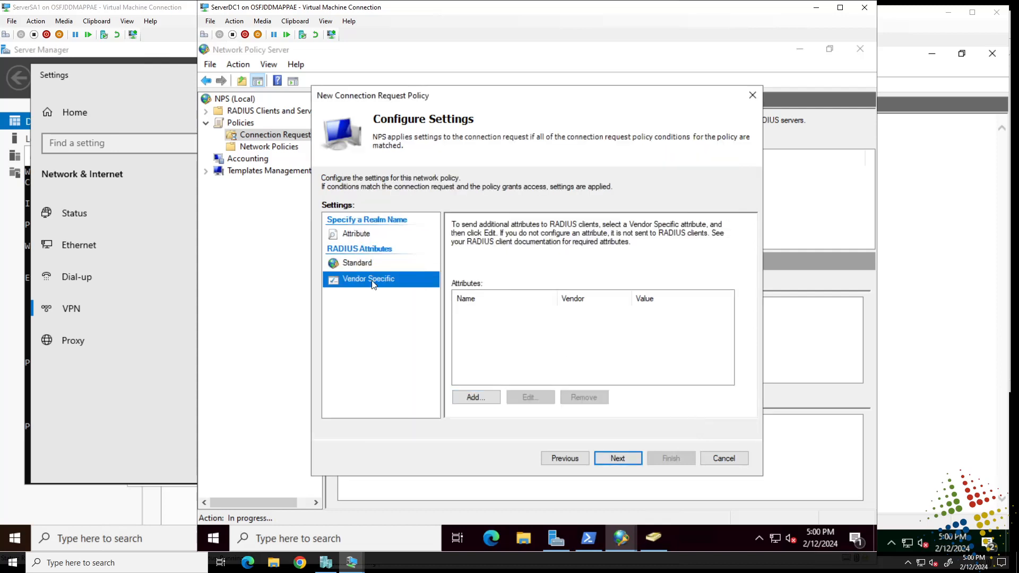
left_click(348, 234)
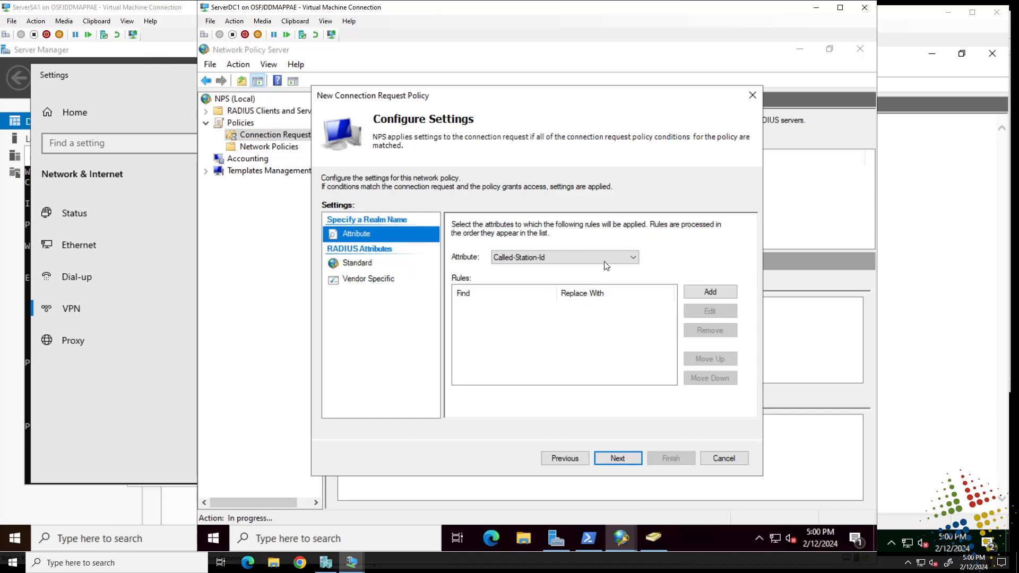
left_click(604, 258)
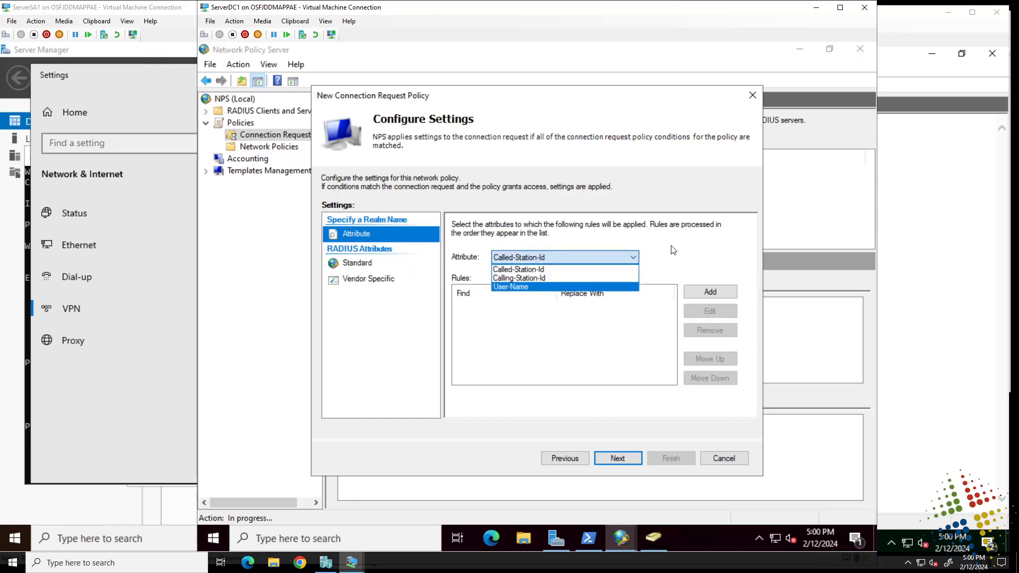
left_click(685, 258)
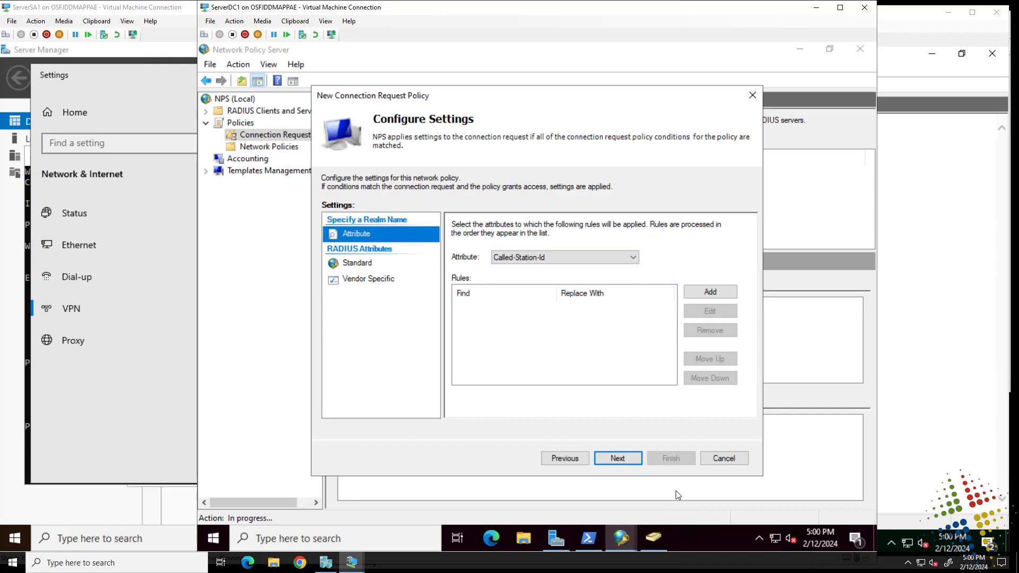
- Finish creating the TestCRP policy without additional attributes and display its conditions and settings
left_click(628, 460)
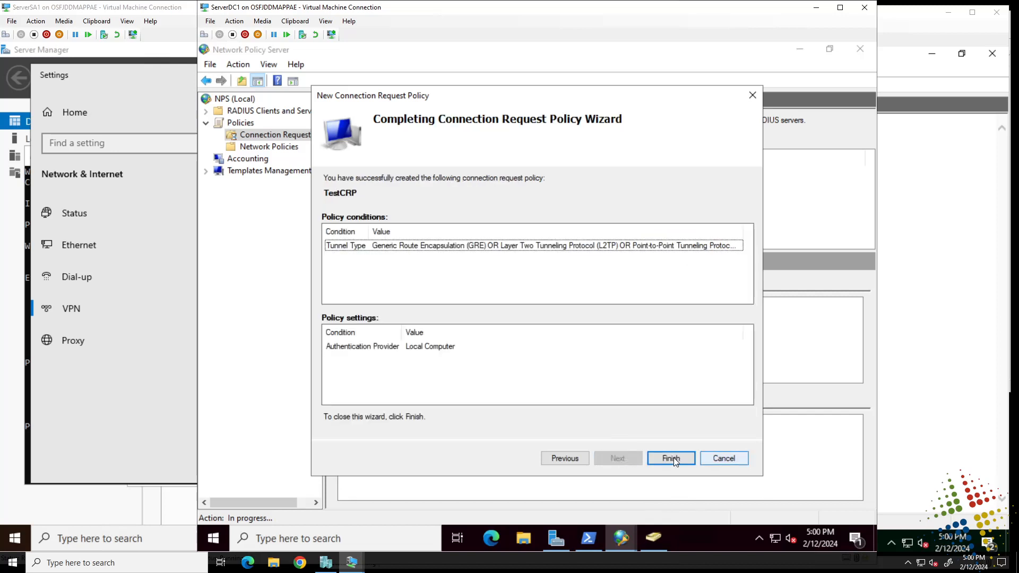
left_click(677, 457)
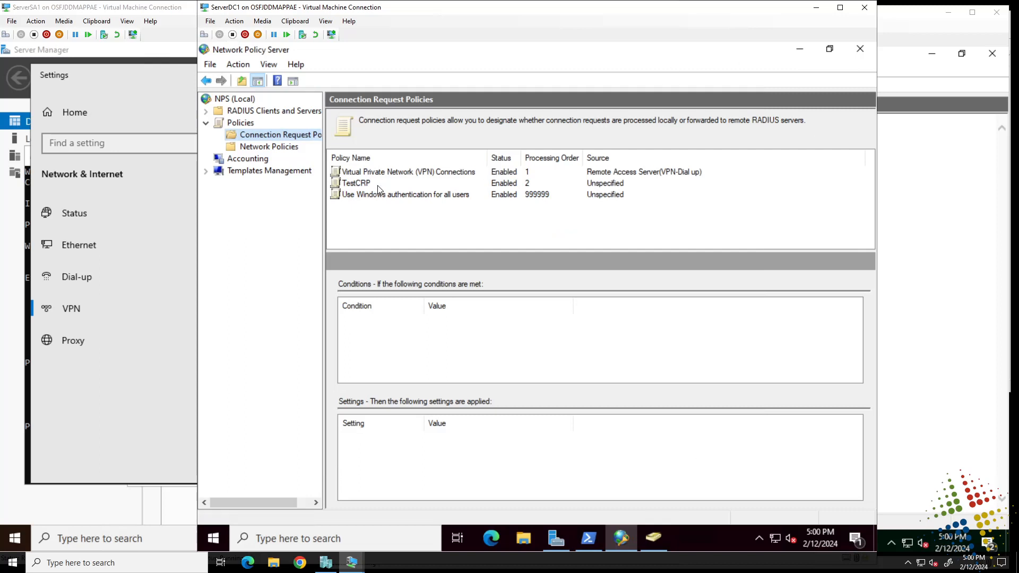
left_click(378, 184)
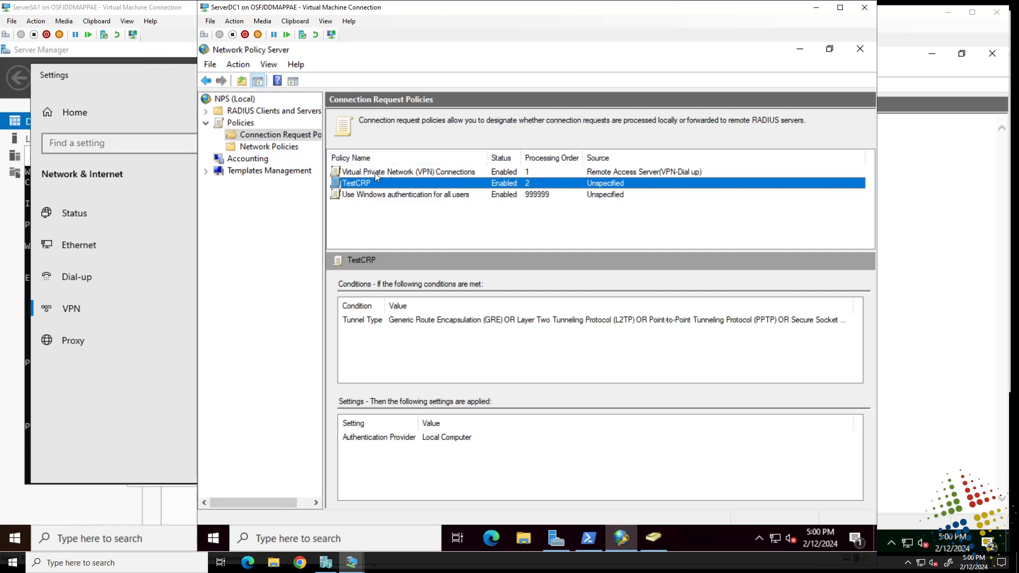
- Compare the conditions and settings of the Virtual Private Network (VPN) Connections, TestCRP and Use Windows authentication for all users policies
left_click(378, 173)
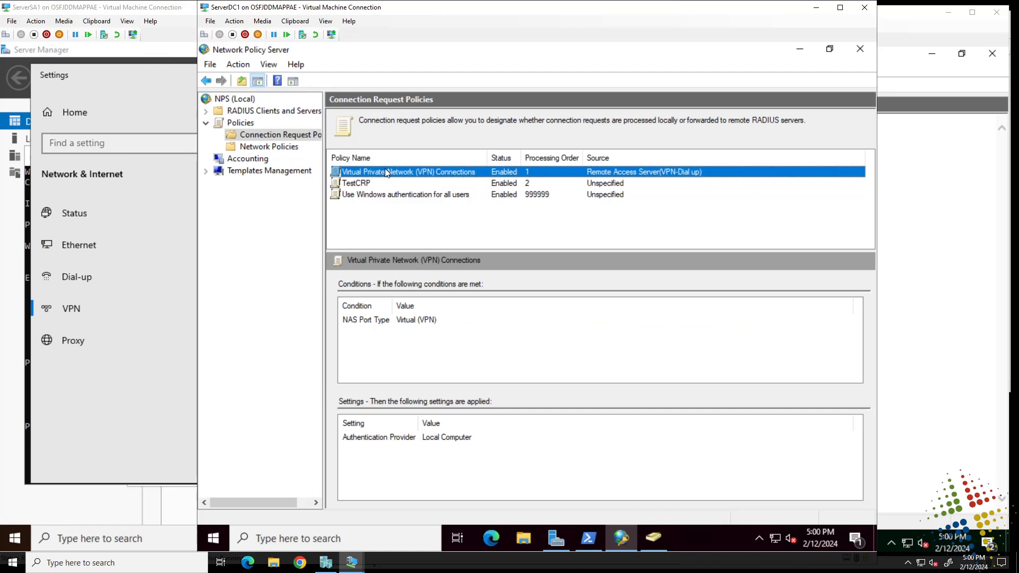
left_click(371, 184)
left_click(389, 201)
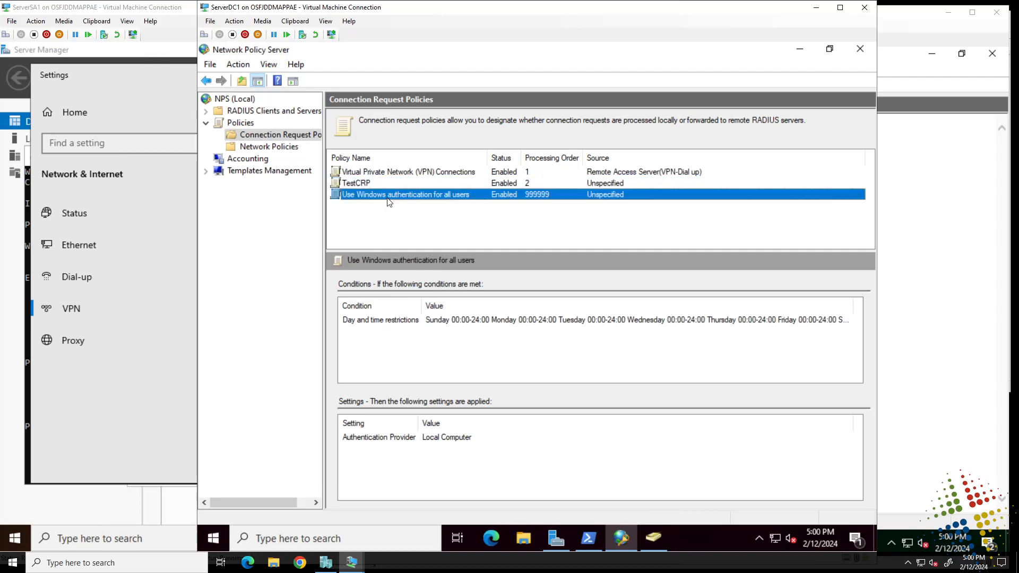